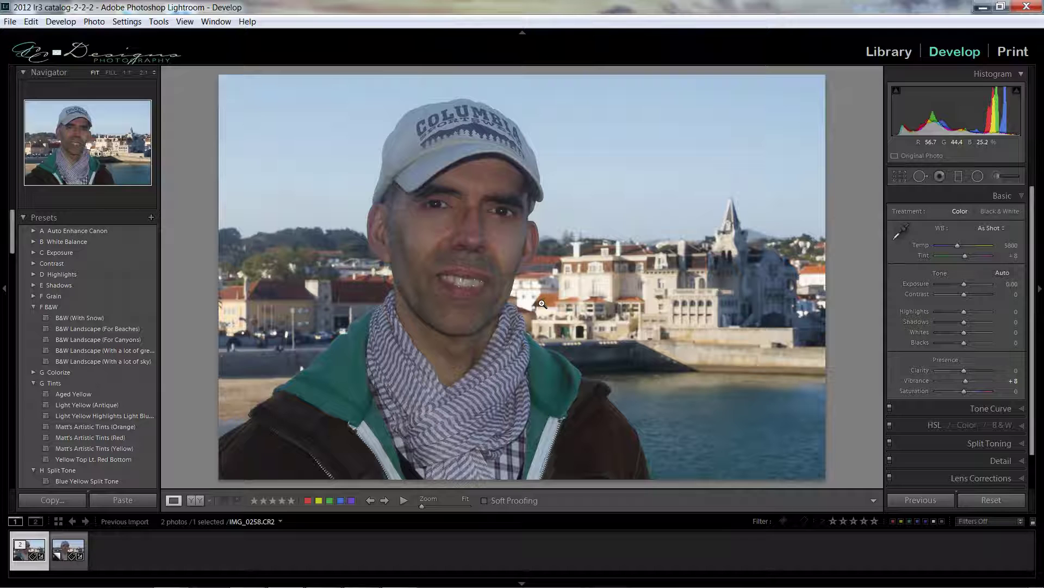
Step: Heal the bridge of the nose with a size 75, feather 86 spot brush, sampling from the skin just below it
click(474, 206)
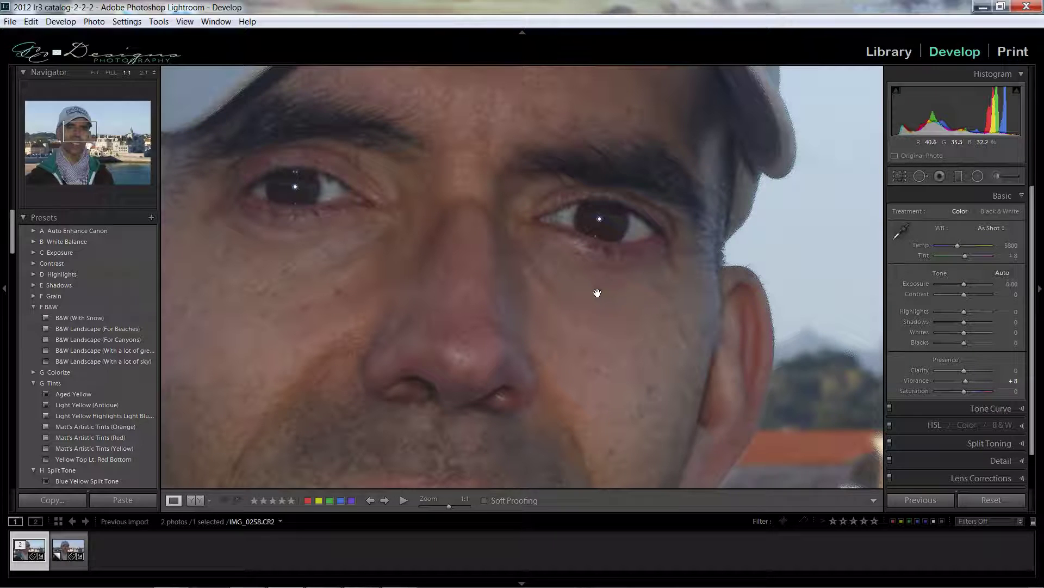
click(917, 179)
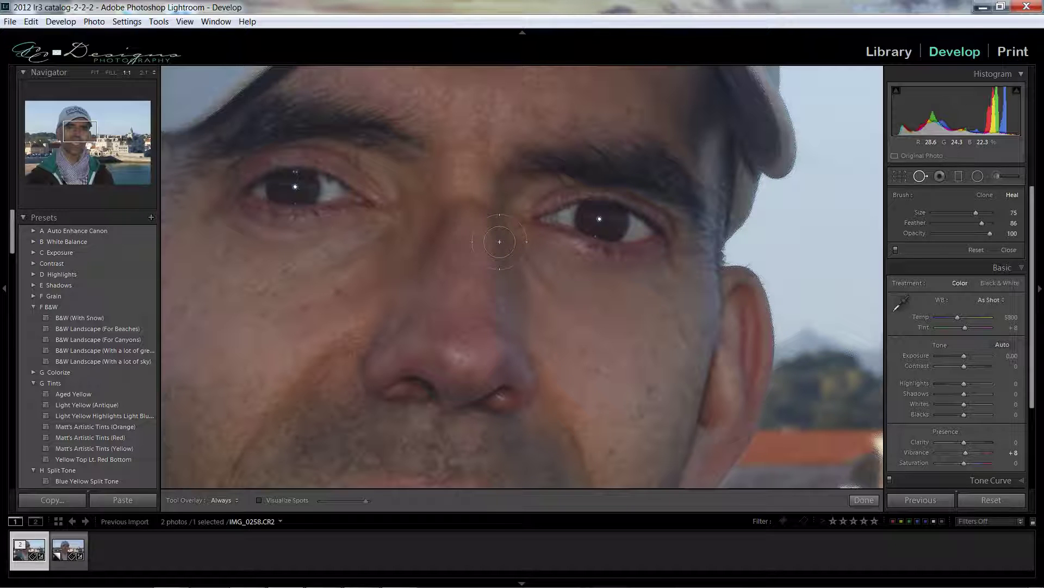
mouse_move(499, 241)
mouse_down()
mouse_move(478, 208)
mouse_move(436, 234)
mouse_up()
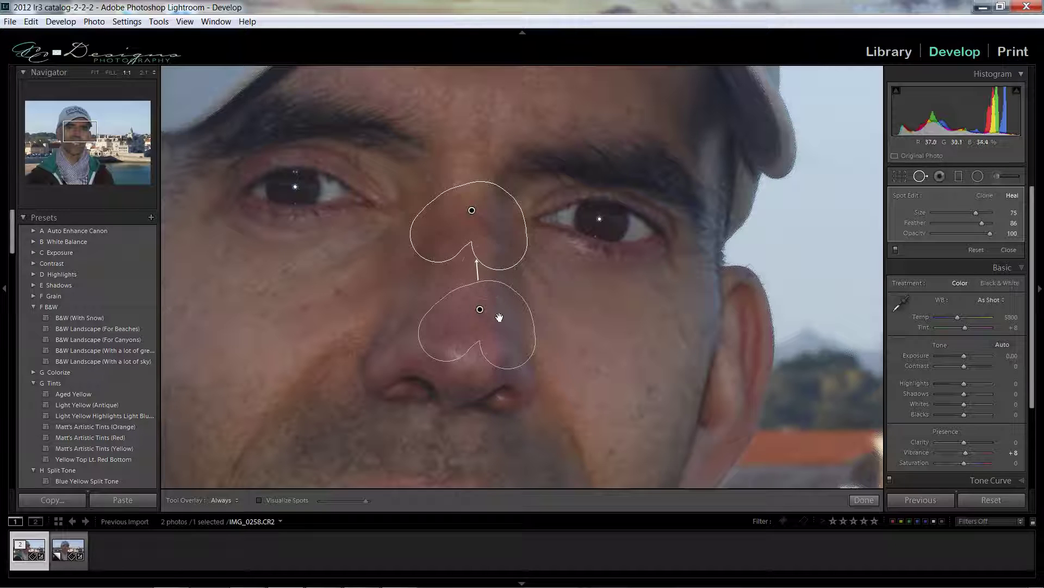
drag(502, 330, 494, 283)
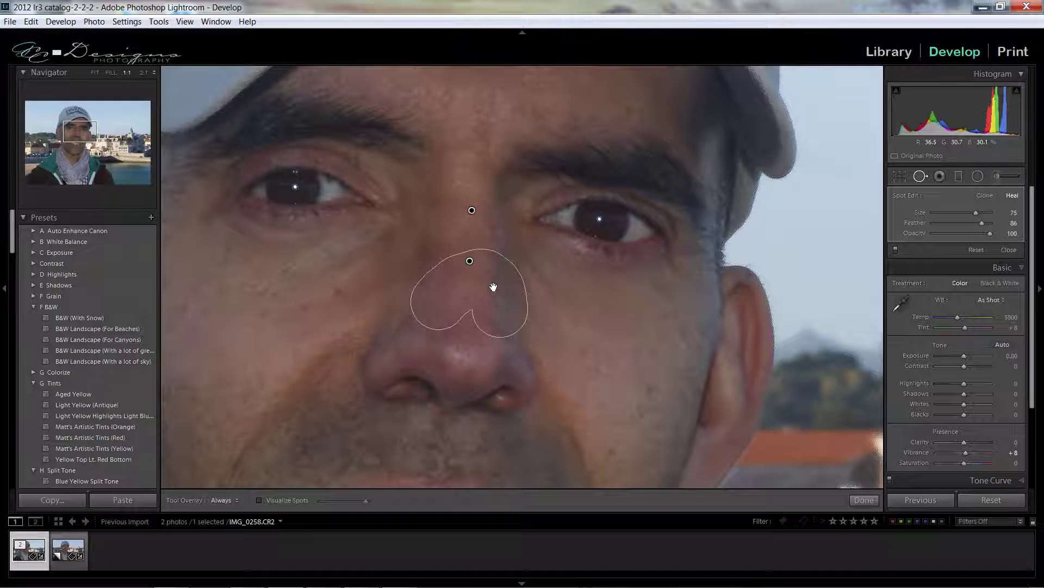
mouse_move(473, 256)
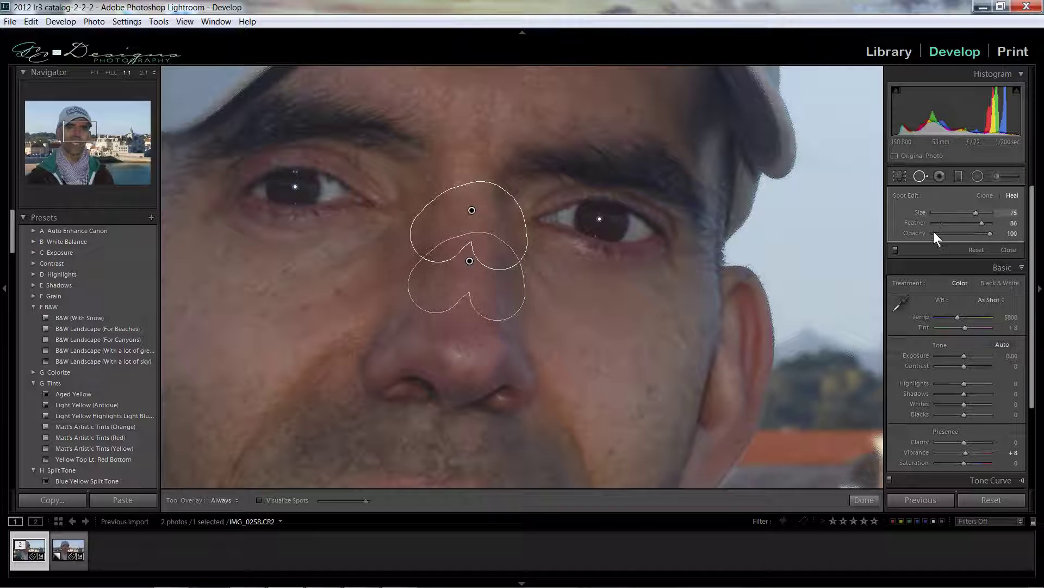
click(921, 178)
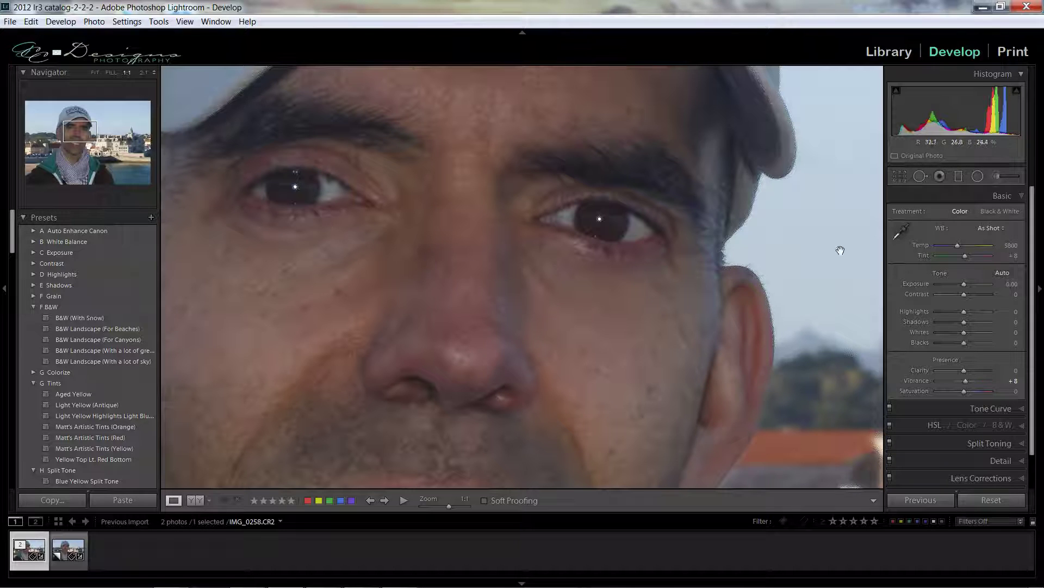
Step: Reselect the healed area on the nose, set its size to 81 and lower its feather
click(914, 177)
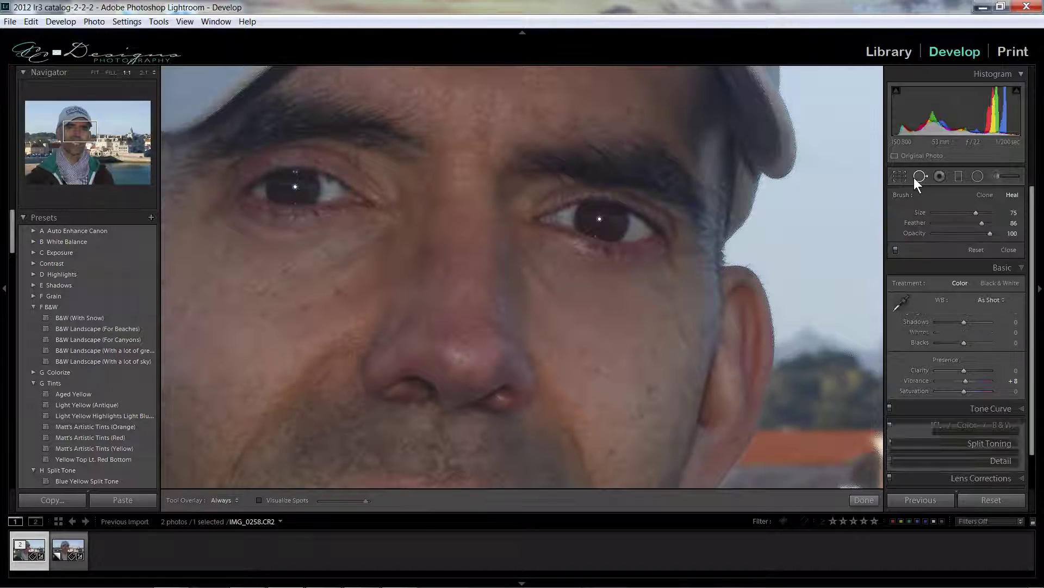
click(473, 211)
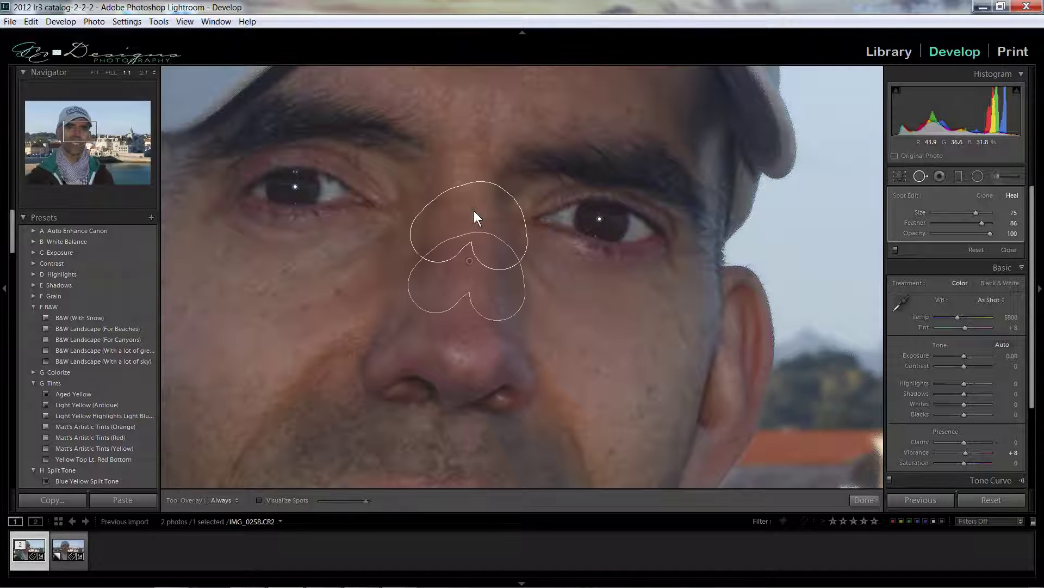
drag(977, 210, 981, 212)
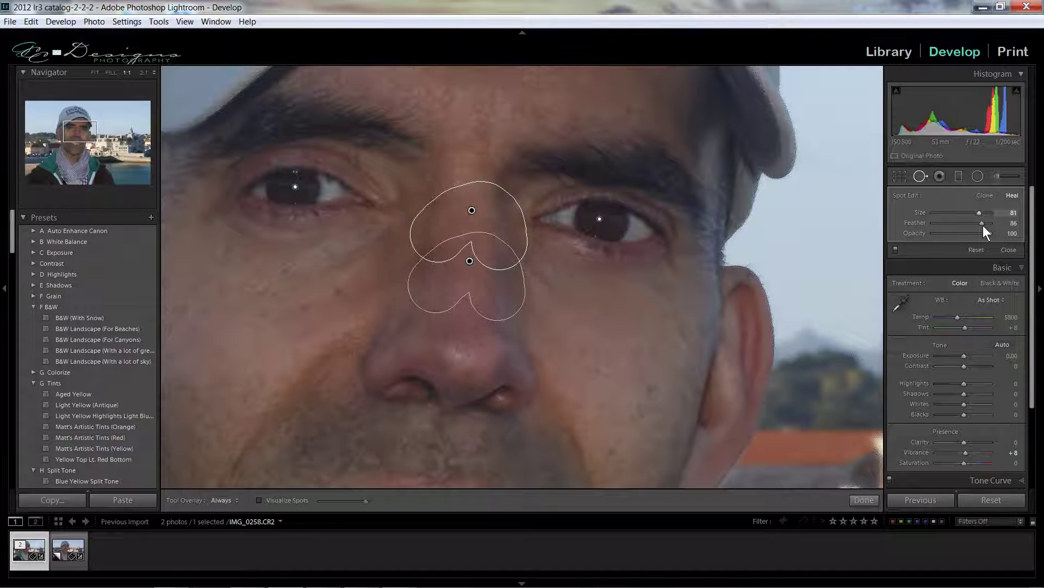
mouse_move(981, 222)
mouse_down()
mouse_move(932, 224)
mouse_move(968, 223)
mouse_up()
click(919, 175)
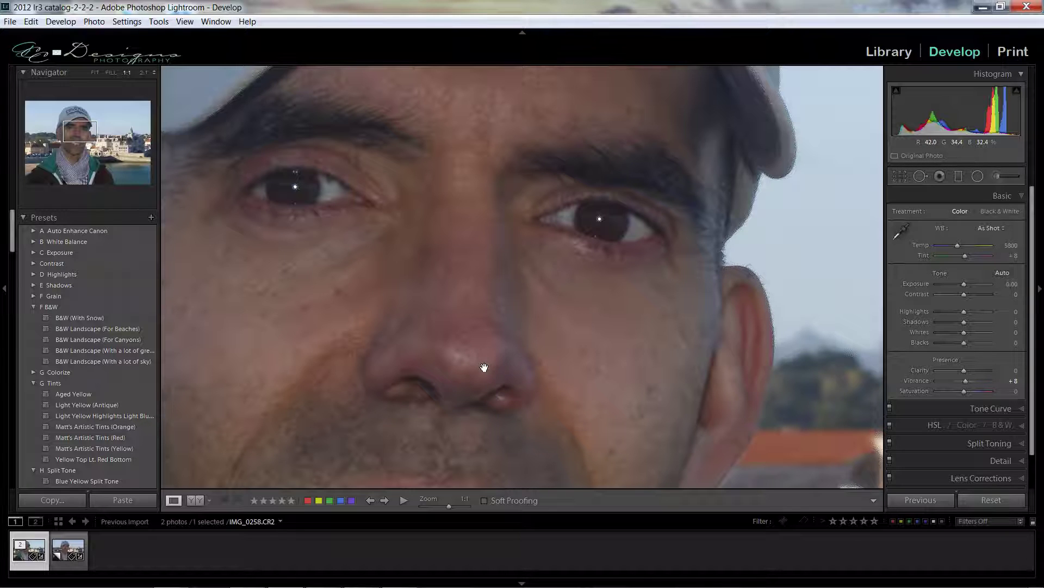
Step: Set the photo's Highlights to -100, Whites to -74, Exposure to +0.08, Blacks to -23 and Contrast to +15
click(690, 357)
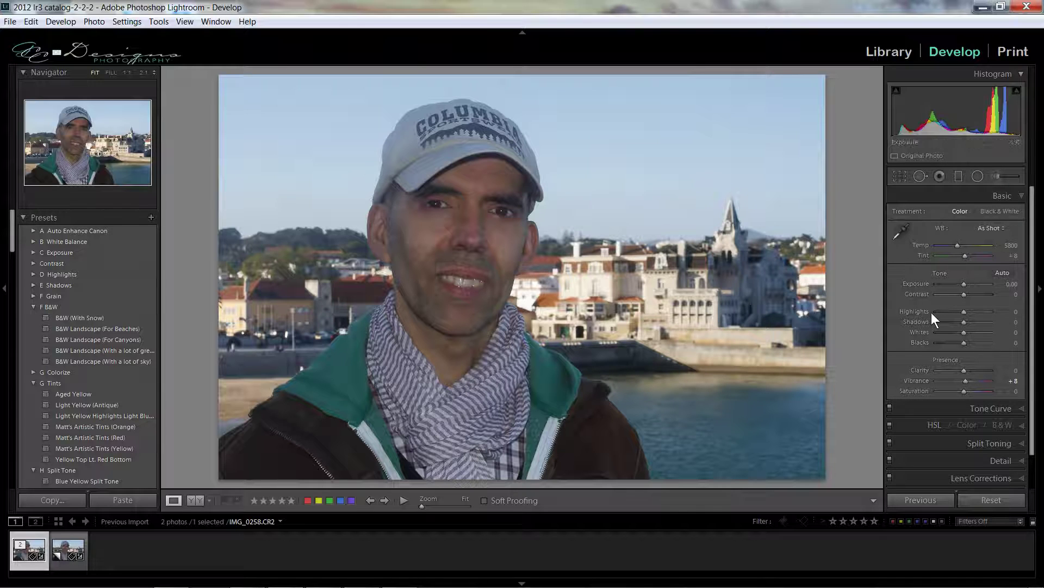
drag(965, 314, 945, 311)
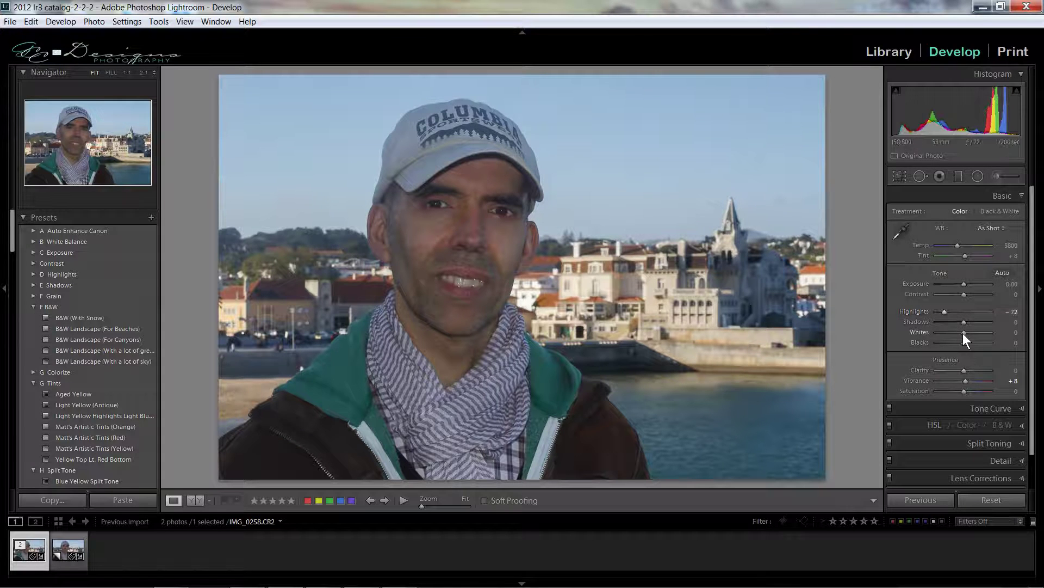
drag(964, 332, 943, 332)
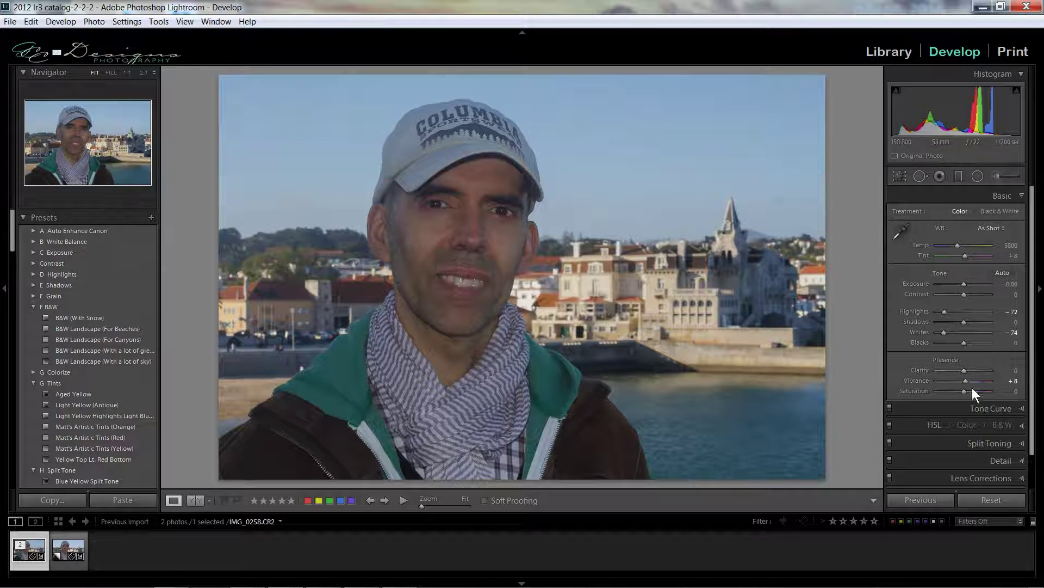
drag(942, 311, 934, 311)
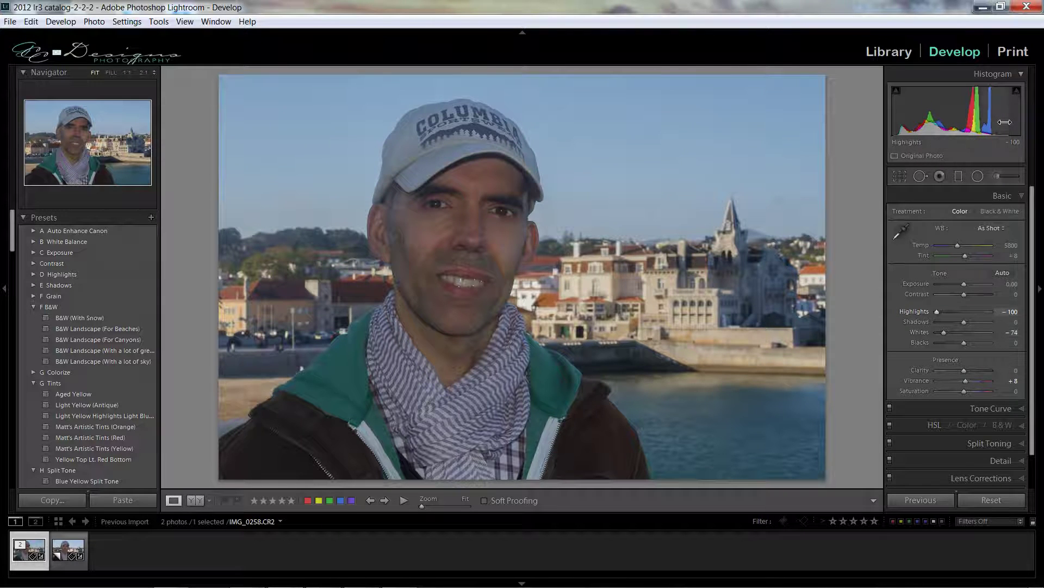
drag(974, 122, 979, 122)
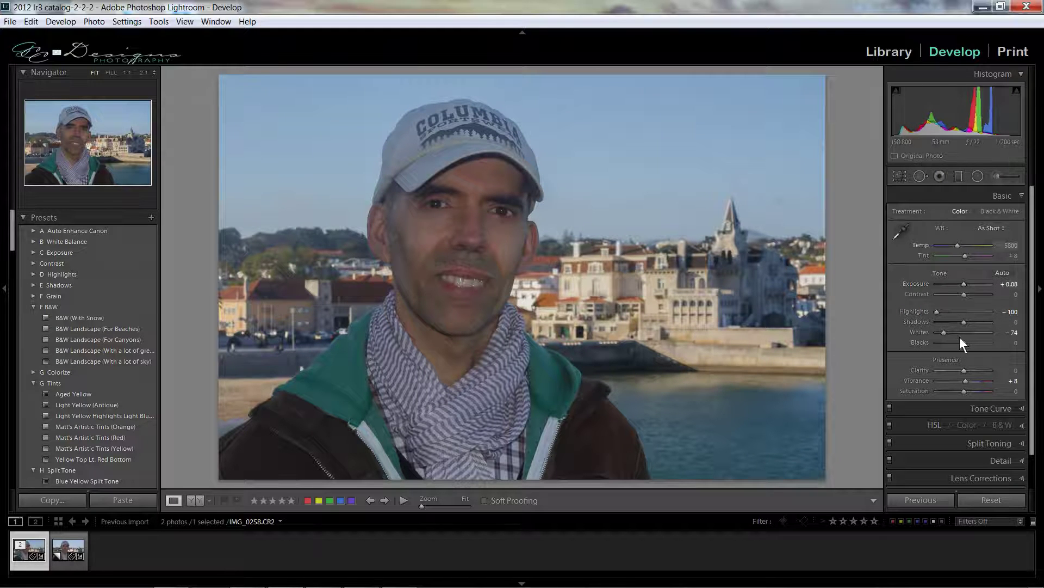
drag(964, 342, 958, 342)
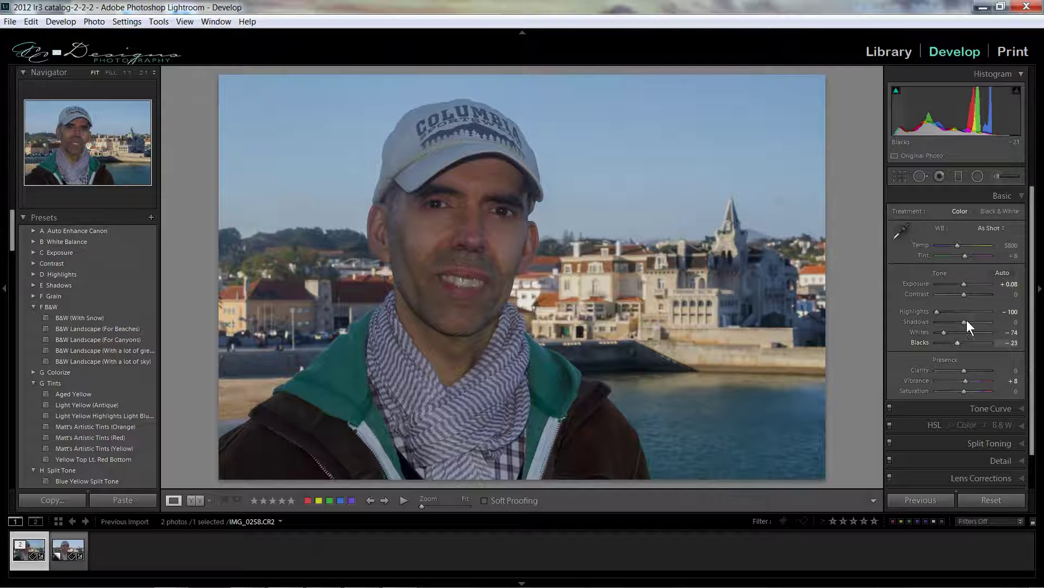
drag(963, 294, 967, 296)
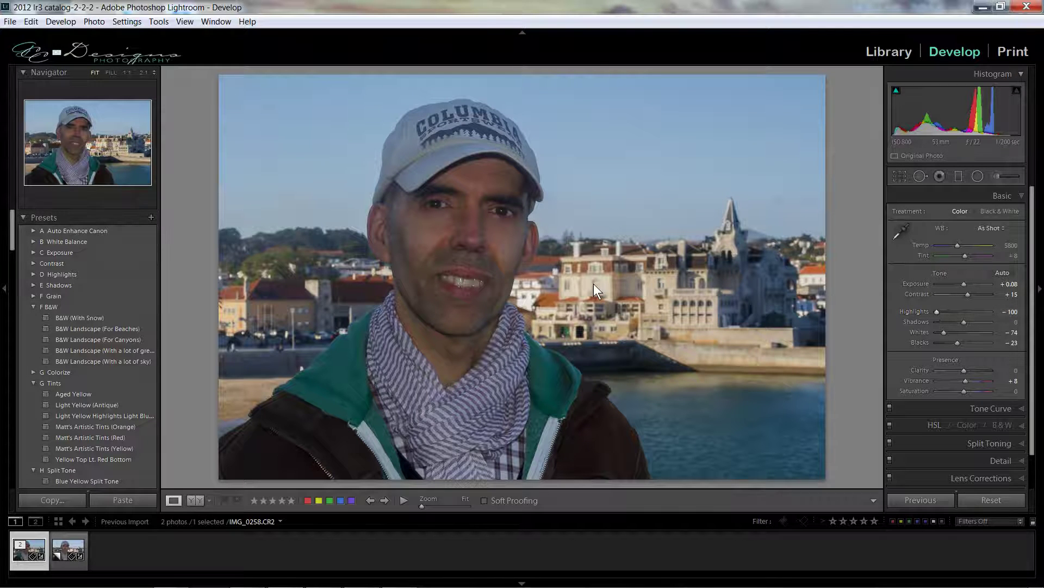
Step: Darken the sunlit buildings with targeted tone curve adjustment, setting Lights to -15 and Highlights to -14
scroll(910, 363, down, 1)
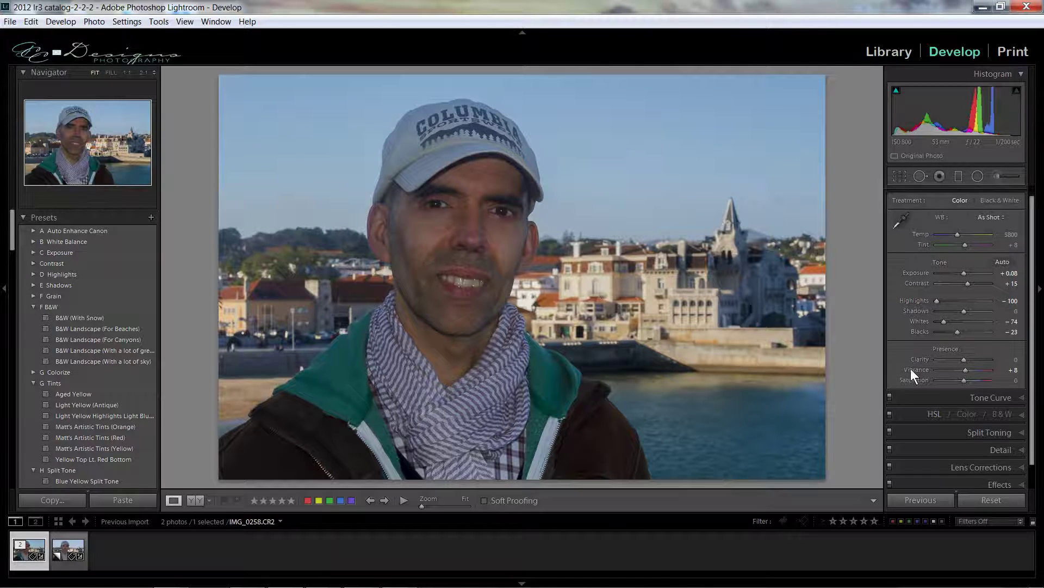
click(1023, 398)
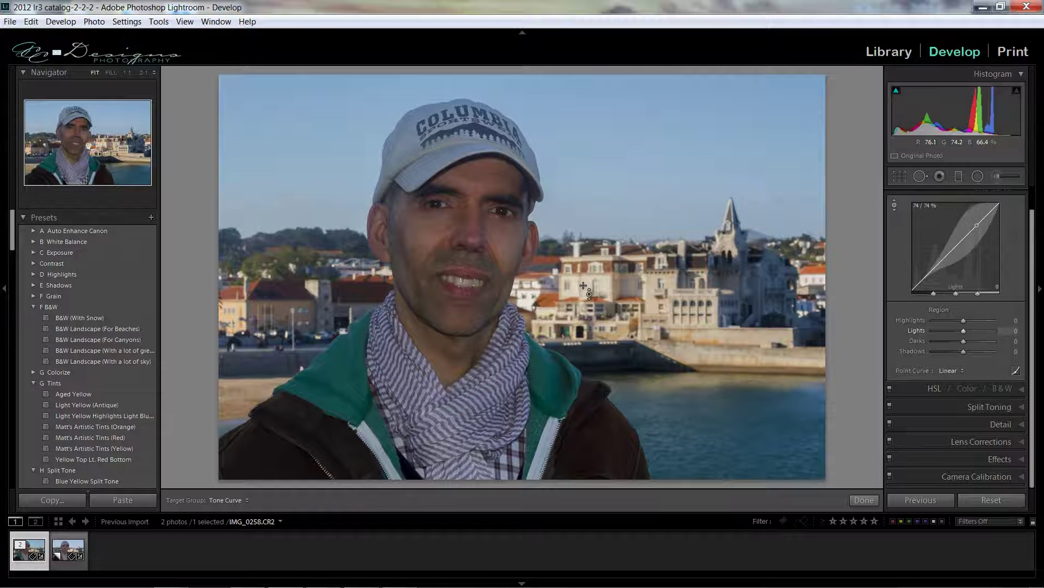
drag(570, 280, 570, 287)
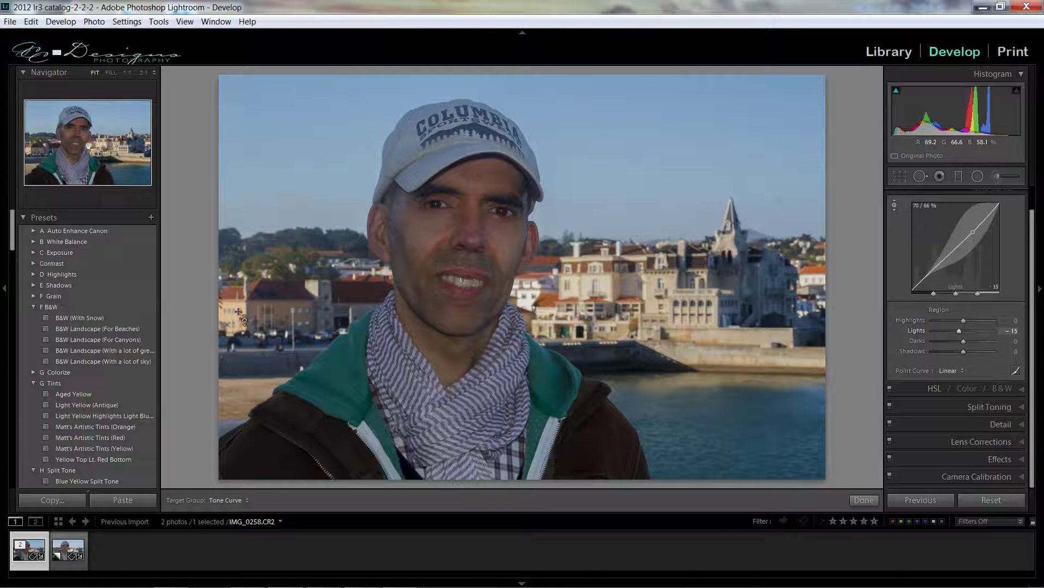
drag(535, 300, 536, 308)
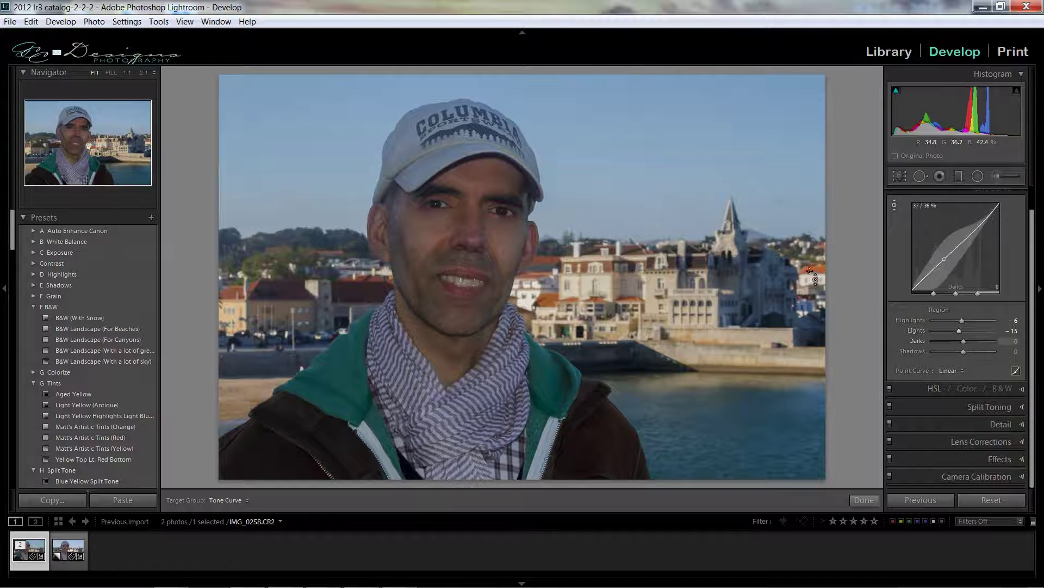
drag(812, 294, 812, 310)
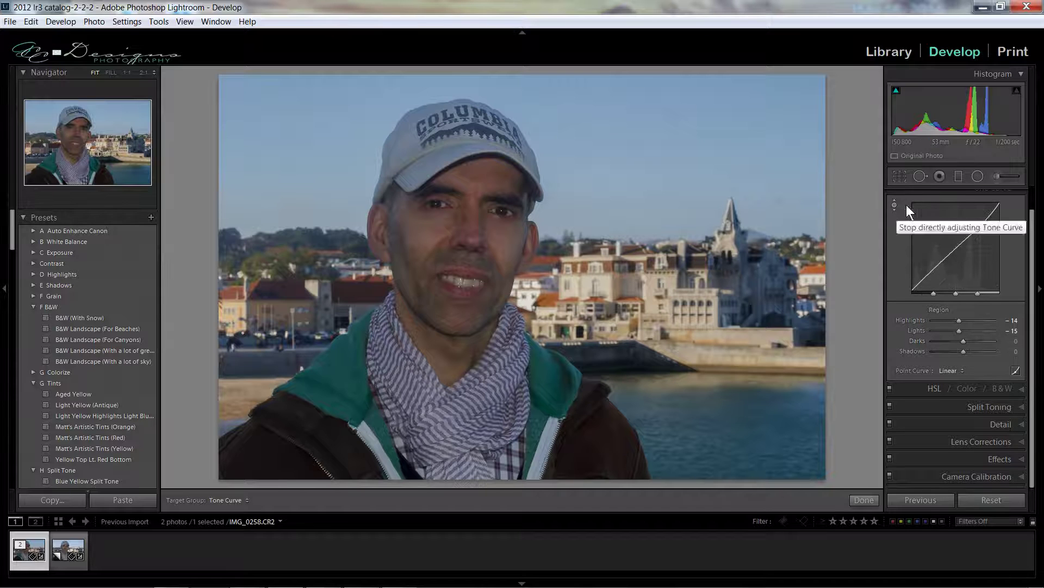
Step: Brighten the face with an adjustment brush mask, using reset effect settings, Exposure 0.94 and brush size 24
click(999, 176)
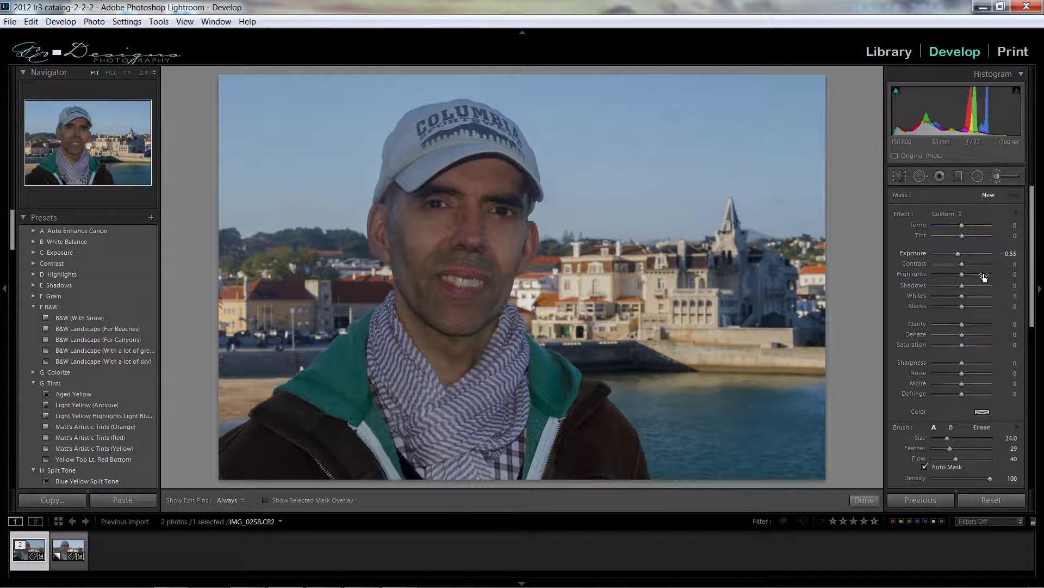
double_click(902, 214)
drag(961, 253, 967, 255)
mouse_move(481, 218)
mouse_down()
mouse_move(478, 182)
mouse_move(483, 198)
mouse_move(439, 205)
mouse_move(464, 213)
mouse_up()
key(h)
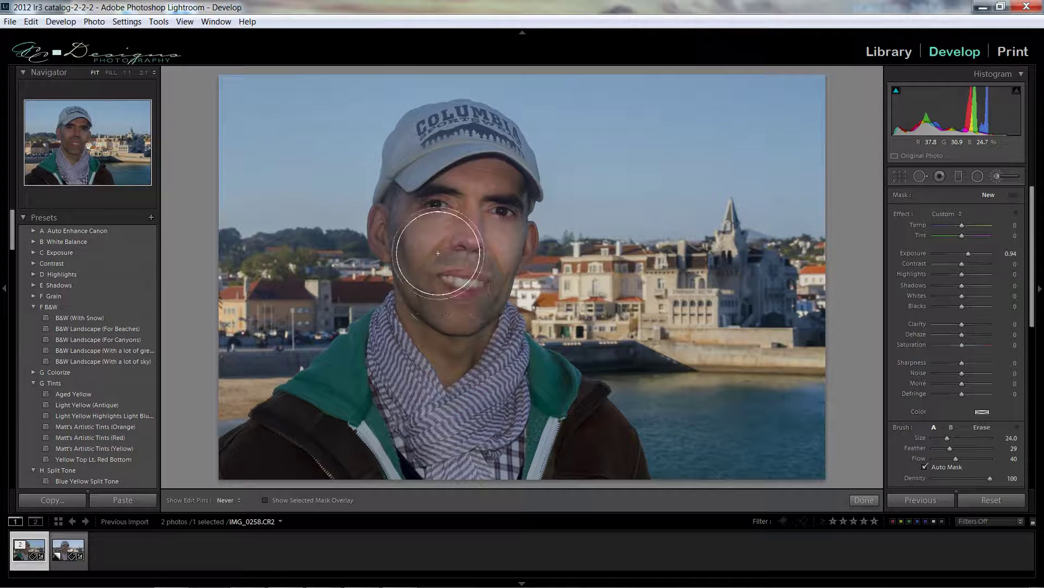
drag(449, 336, 459, 296)
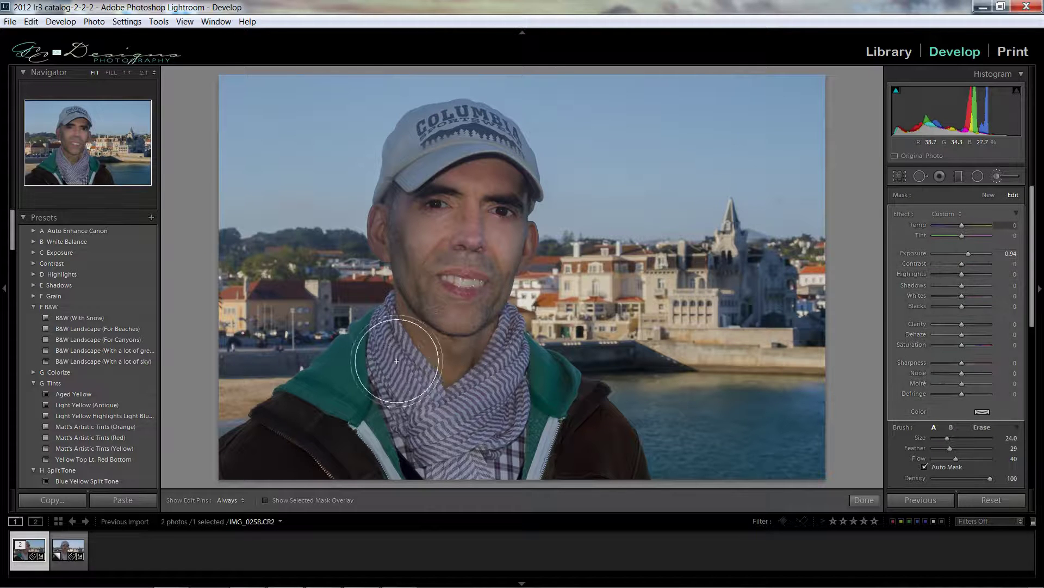
Step: Add a new brush mask with Exposure 0.31 and size 23, and paint over the scarf
click(990, 194)
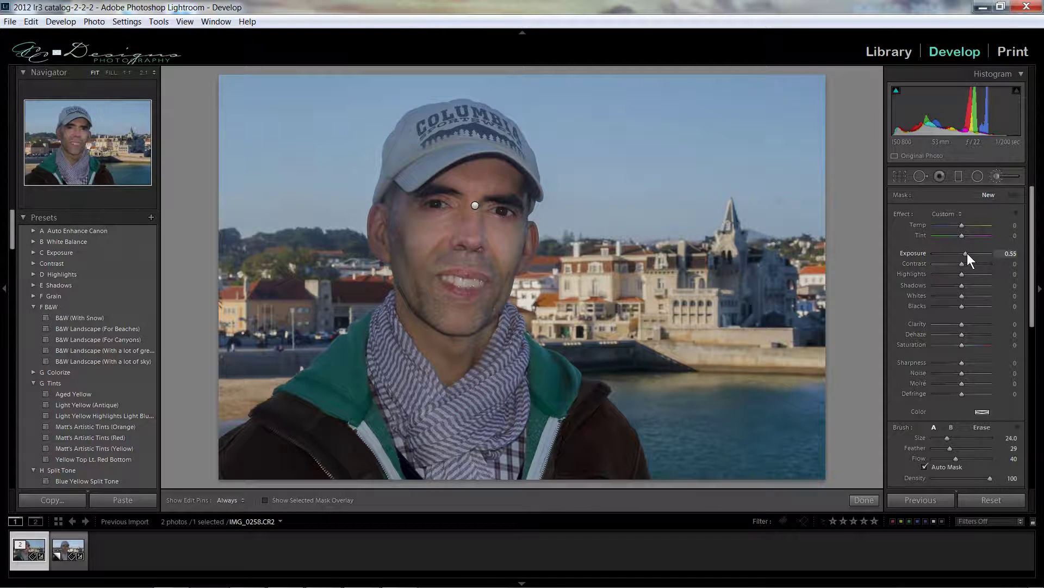
scroll(392, 359, down, 1)
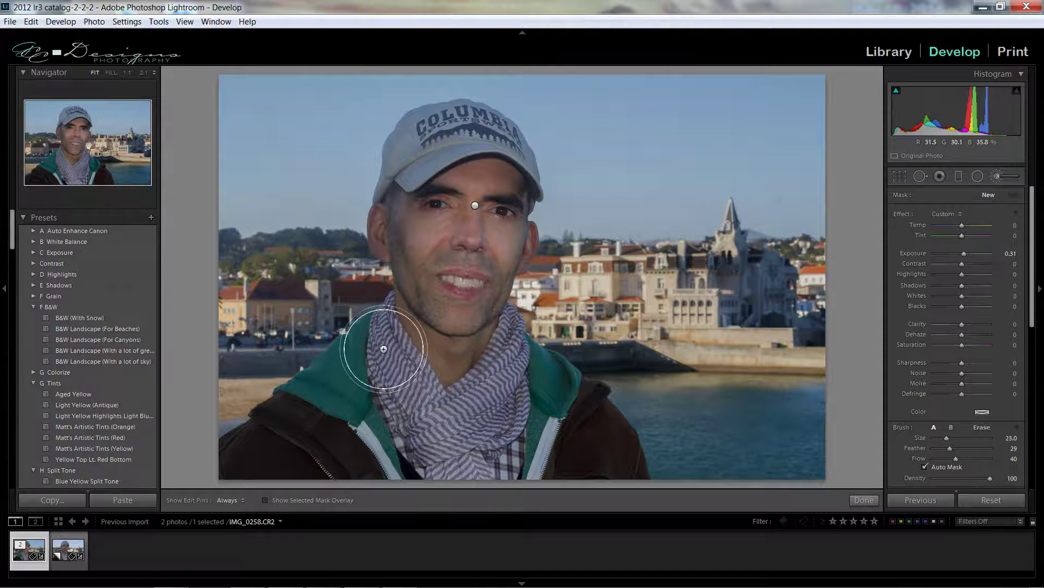
key(h)
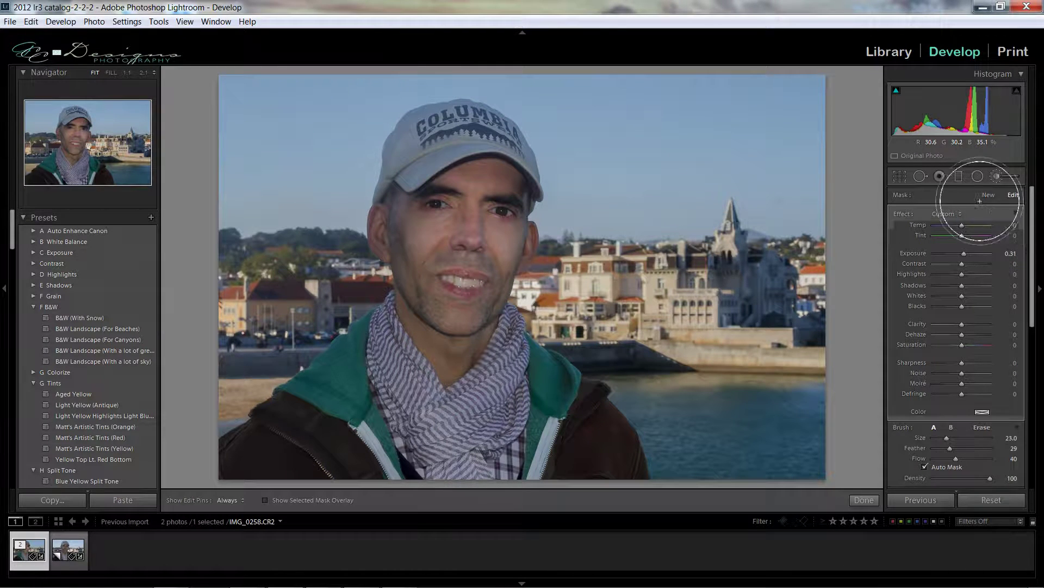
click(1006, 176)
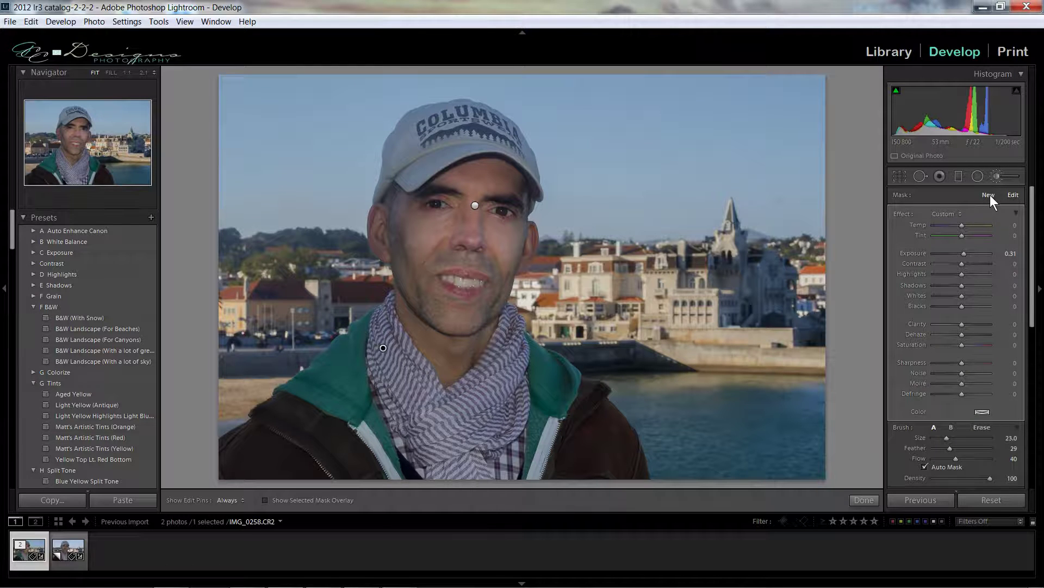
Step: Add another brush mask with Exposure 0.31 and size 2, paint over the eyes, and close the adjustment brush
click(989, 195)
scroll(438, 214, down, 5)
scroll(432, 205, down, 4)
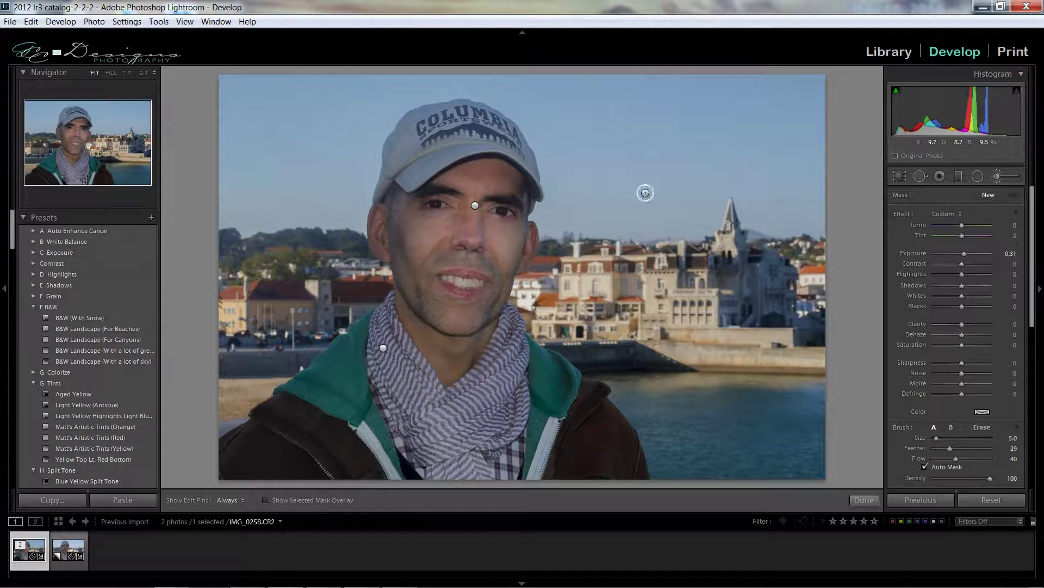
scroll(427, 206, down, 3)
key(h)
drag(446, 204, 438, 204)
key(h)
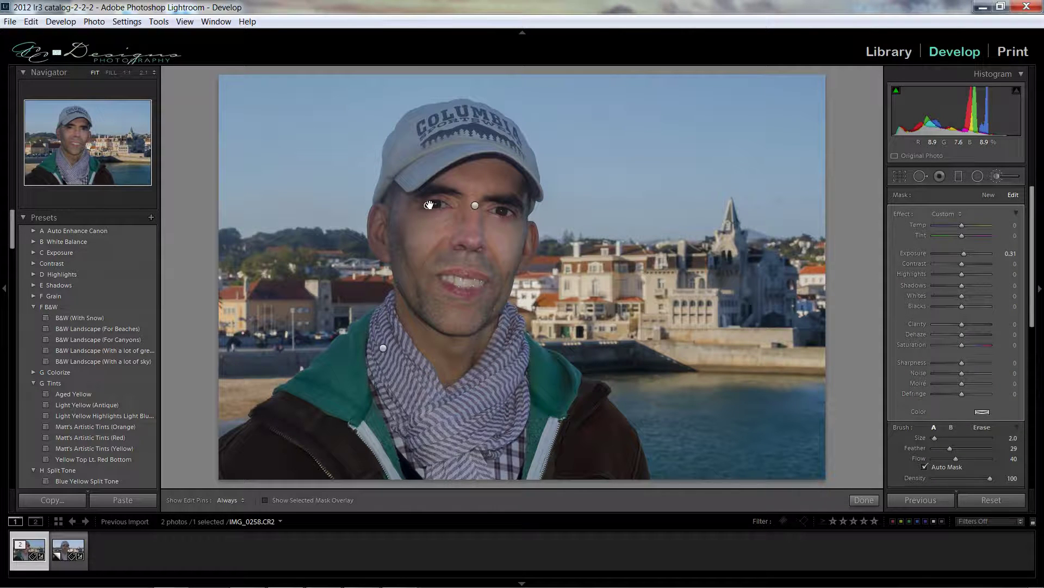
key(h)
key(h)
key(t)
key(k)
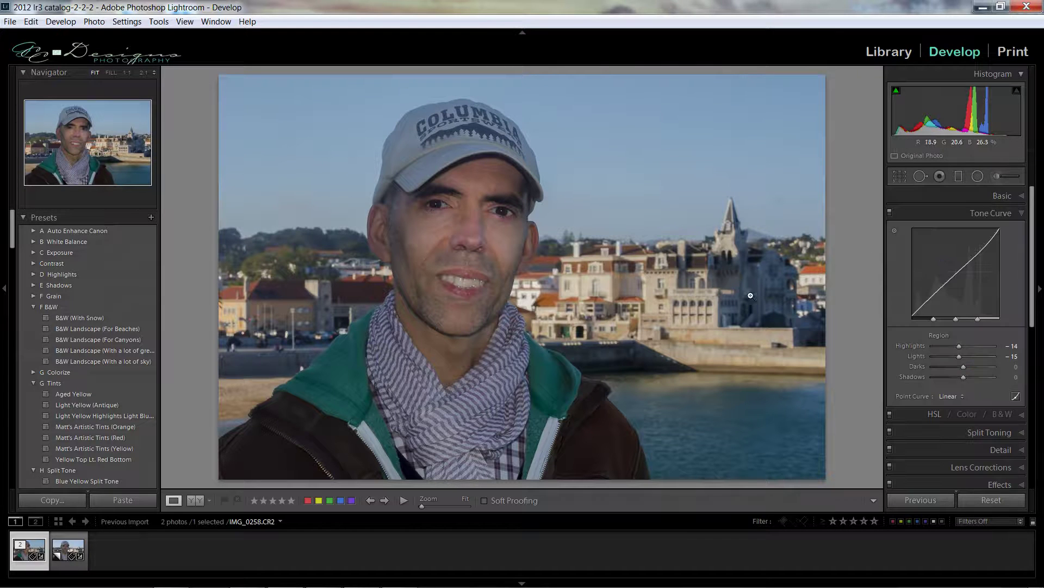
Step: Compare the portrait before and after side by side, examine the nose at 1:1, and return to the single-photo view
click(194, 503)
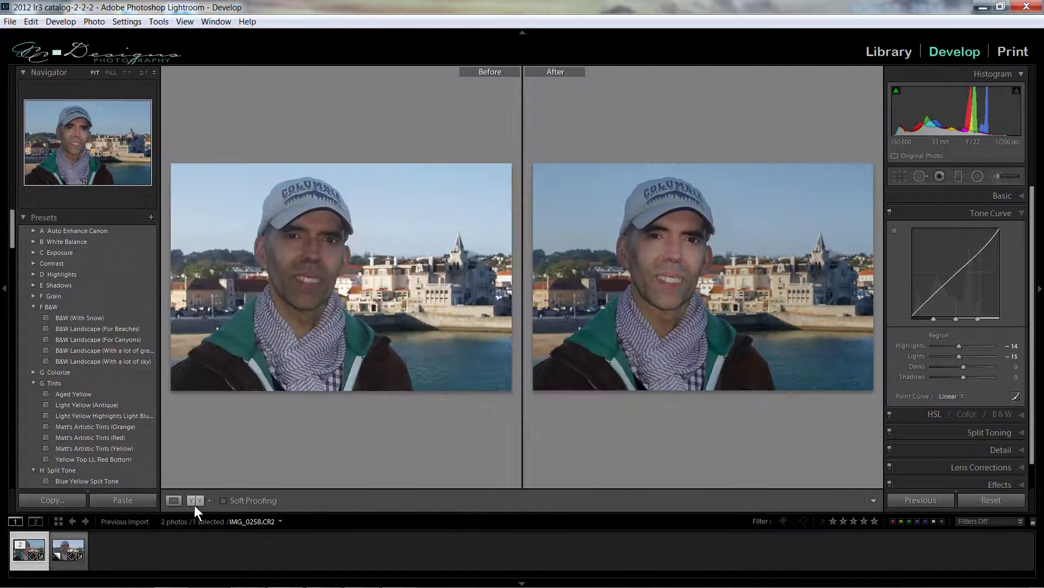
click(676, 237)
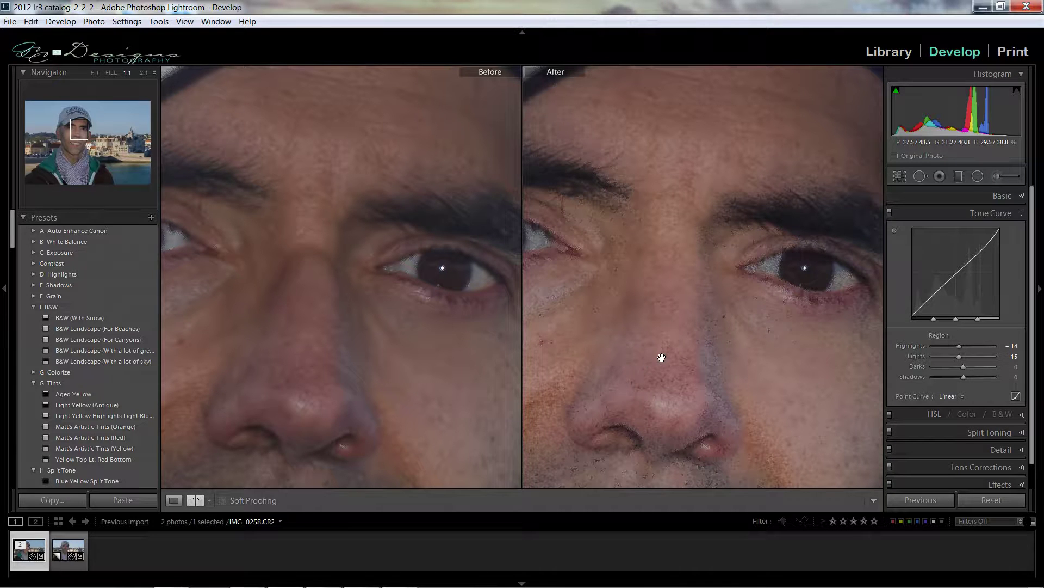
click(173, 504)
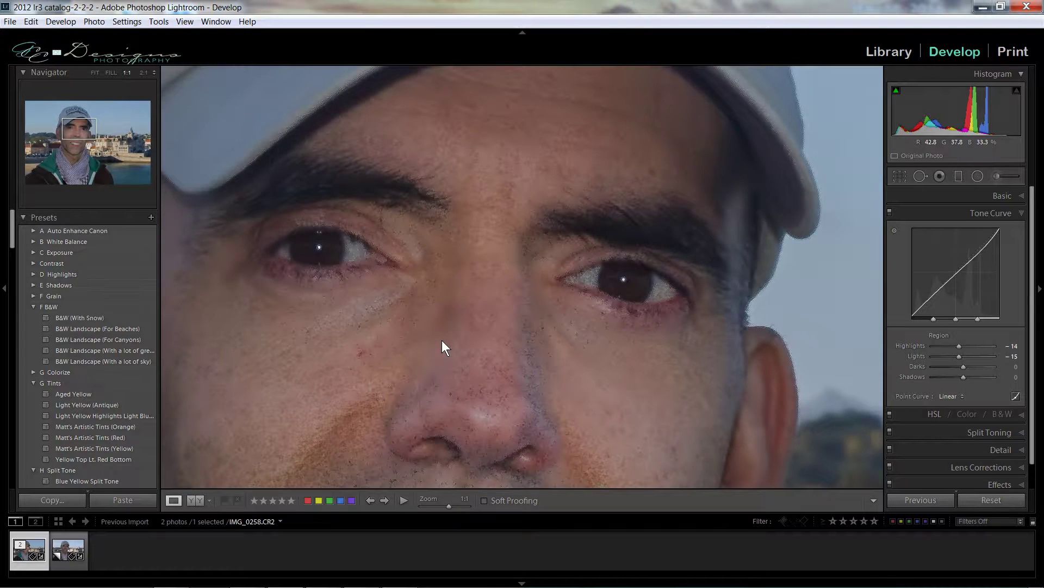
Step: Reduce the face brush mask's Exposure to 0.55, close the adjustment brush, and show the portrait before and after side by side
click(448, 349)
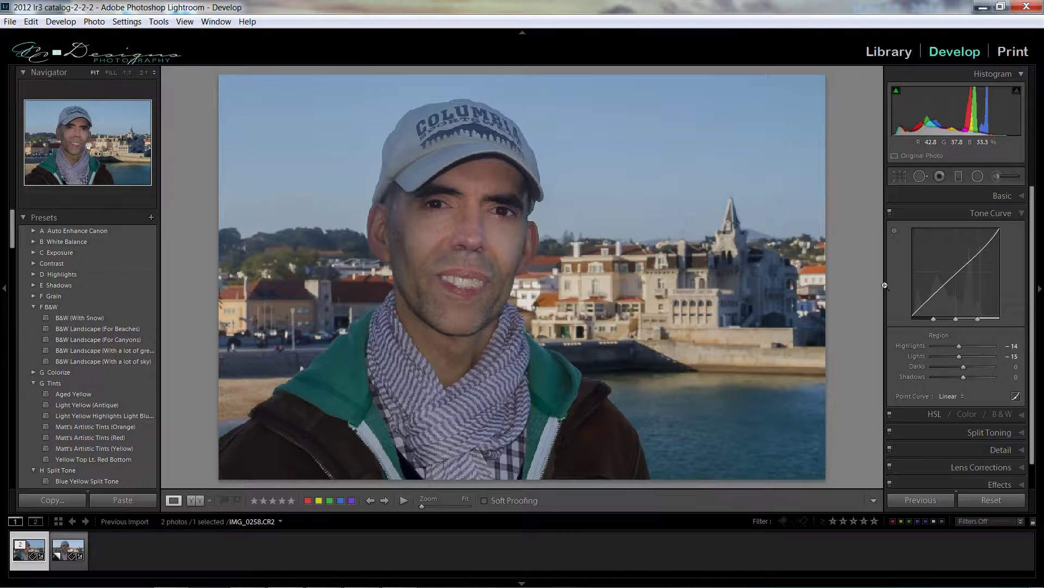
click(998, 177)
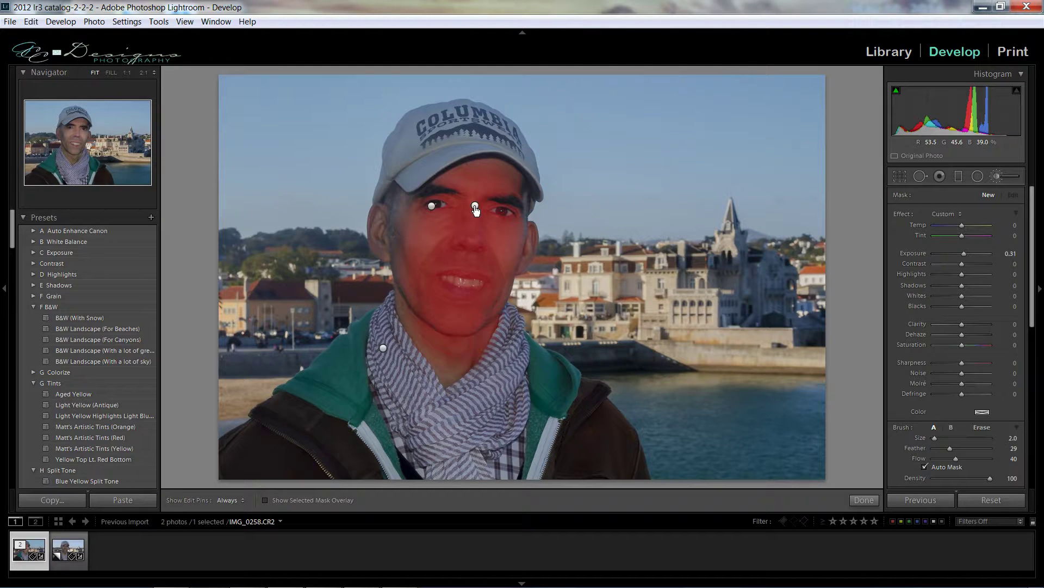
click(474, 207)
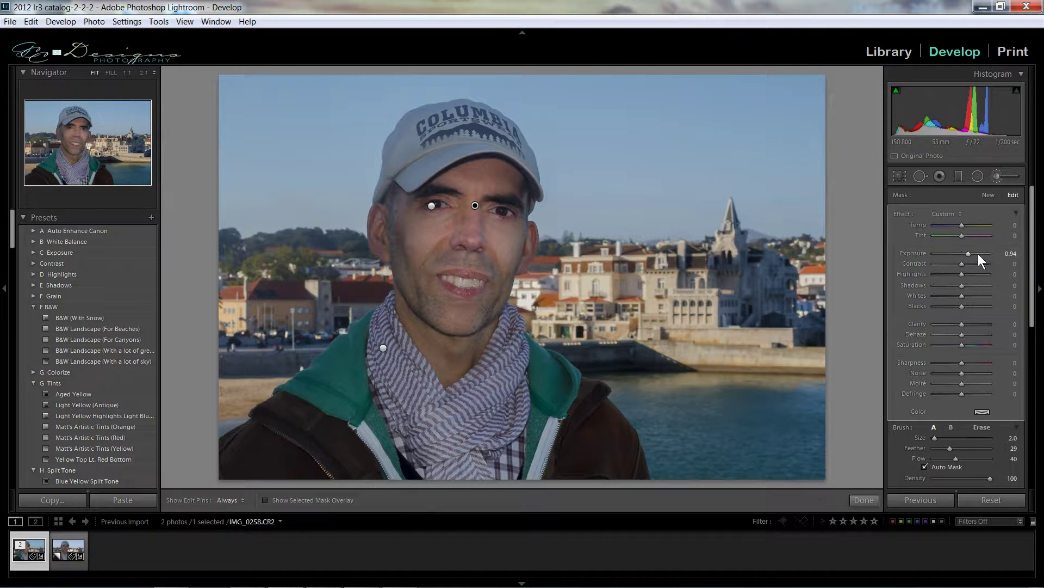
drag(965, 254, 965, 254)
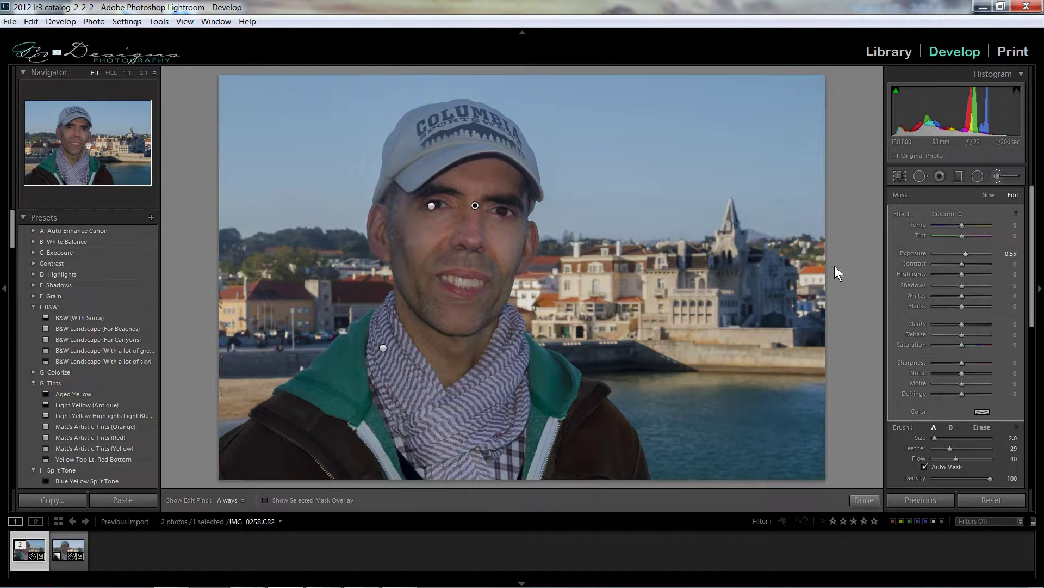
click(992, 176)
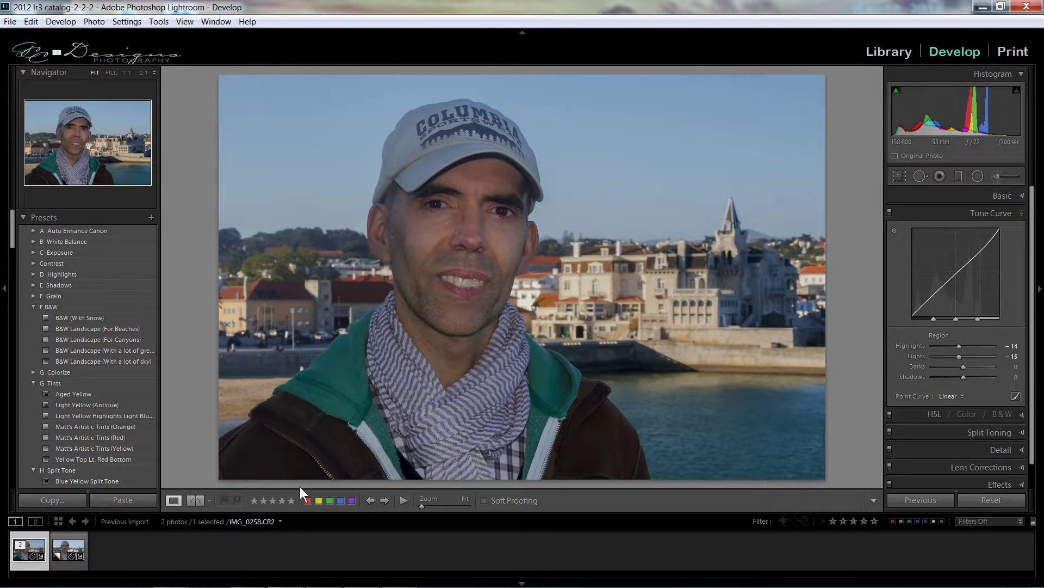
click(194, 501)
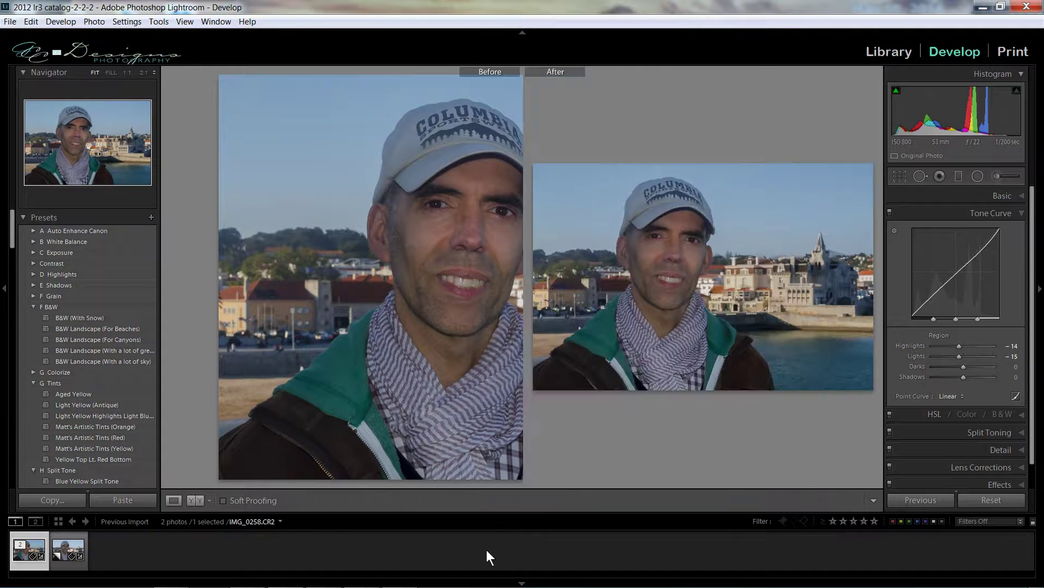